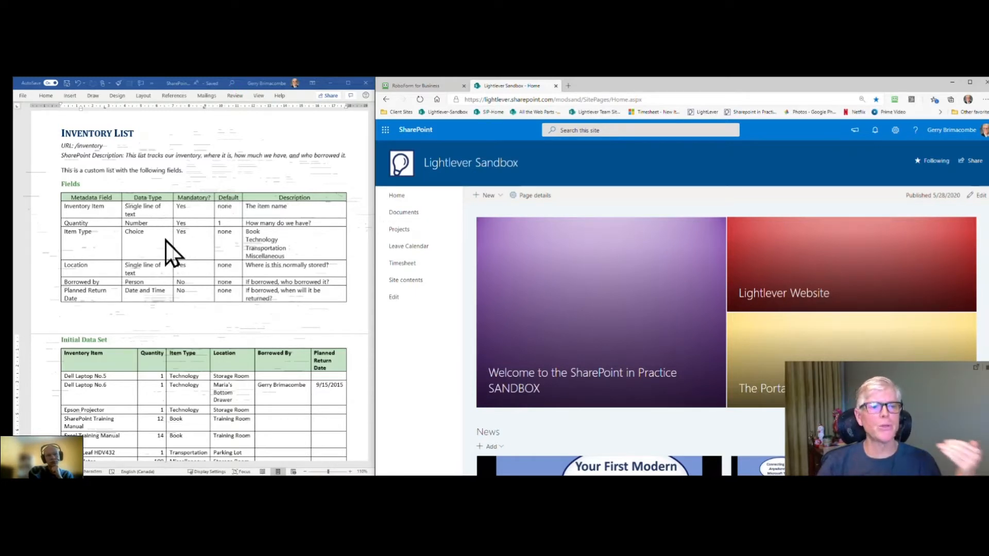
Create a list named Inventory with the description "This list tracks our inventory, where it is, how much we have, and who borrowed it."
left_click(499, 196)
left_click(490, 211)
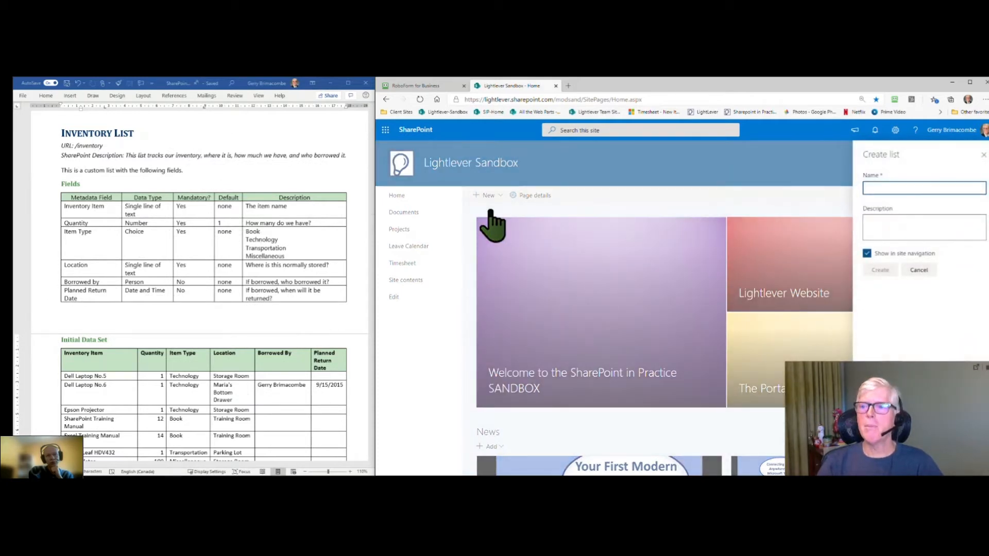
left_click(121, 167)
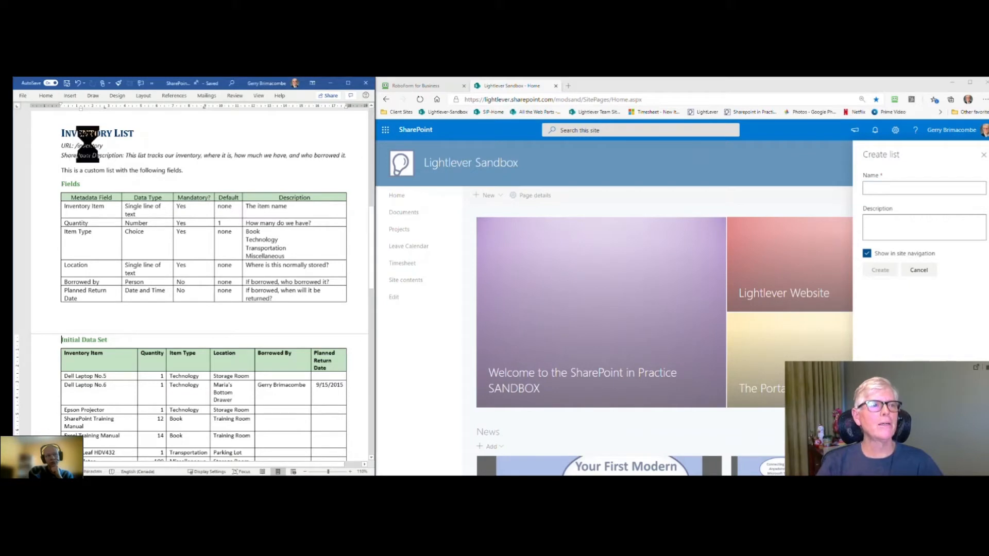
double_click(88, 145)
key("ctrl+c")
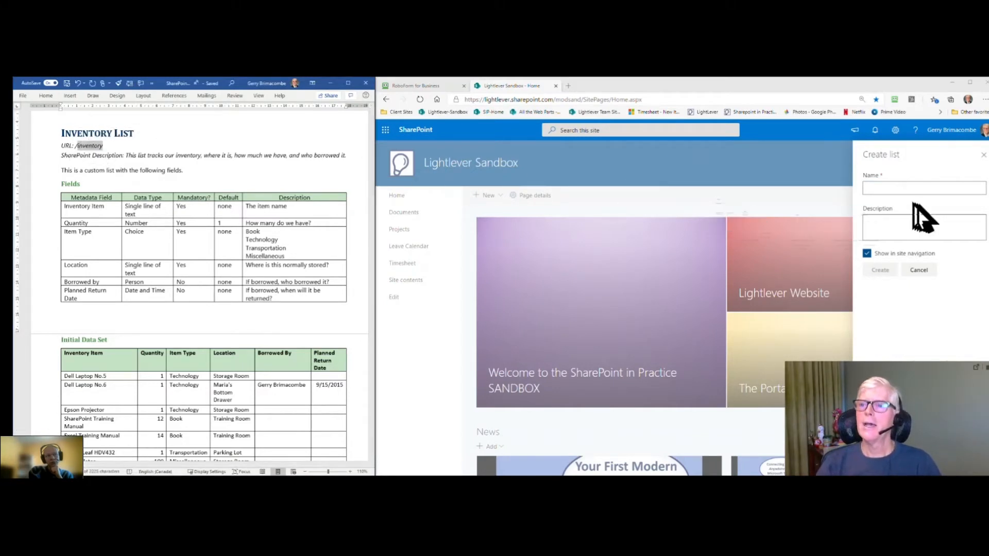
left_click(892, 190)
key("ctrl+v")
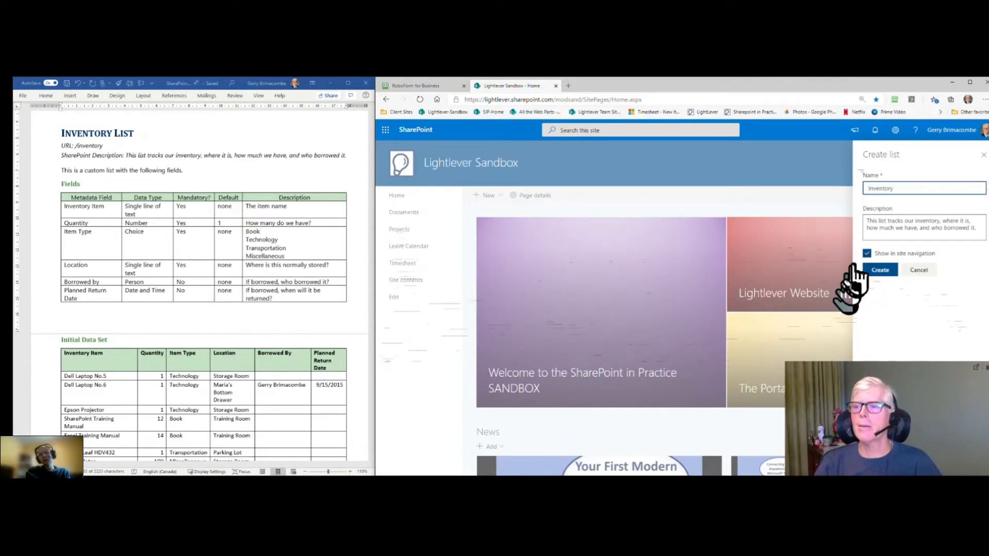
left_click(876, 270)
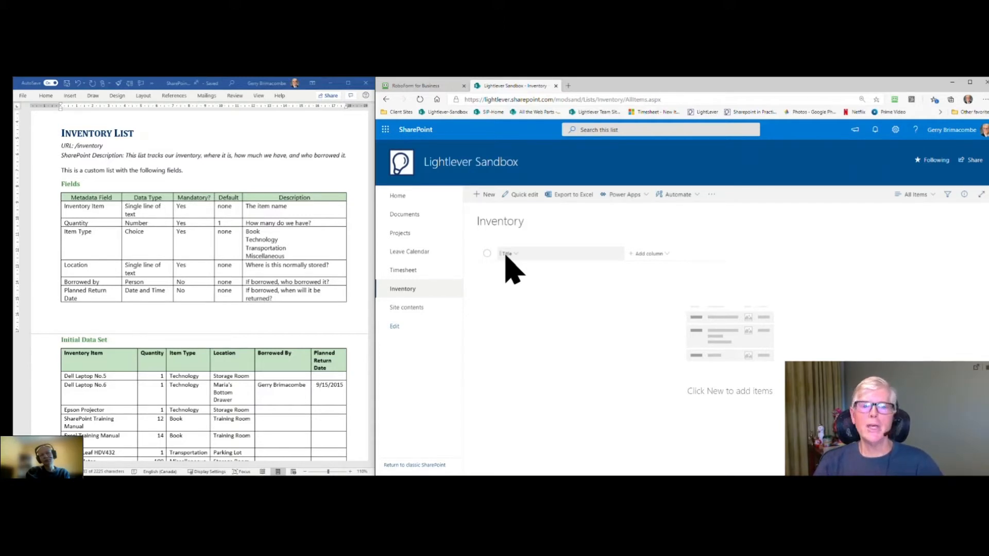
In the Inventory list settings, rename the Title column to Inventory Item, copying the name from the document's Fields table
left_click(895, 133)
left_click(894, 218)
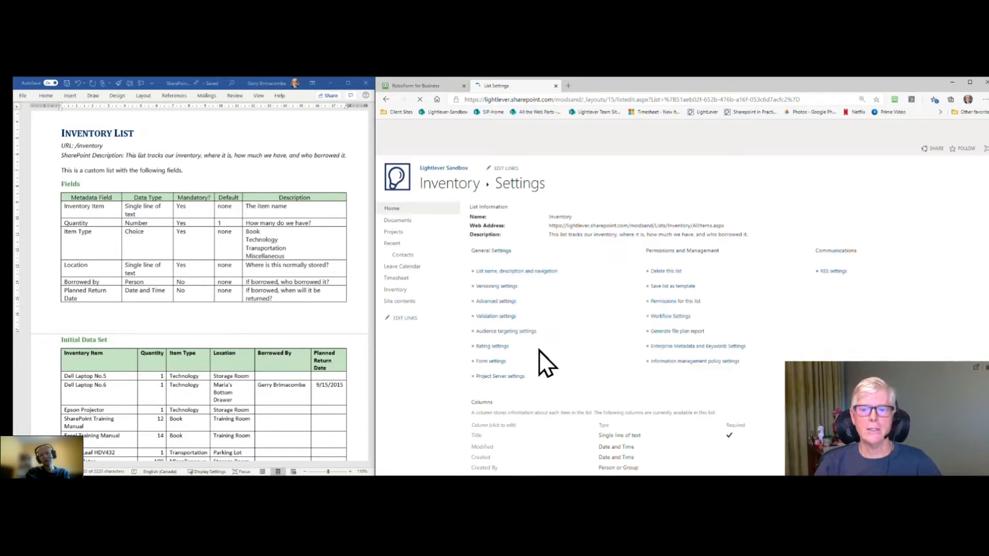
scroll(539, 355, "down", 3)
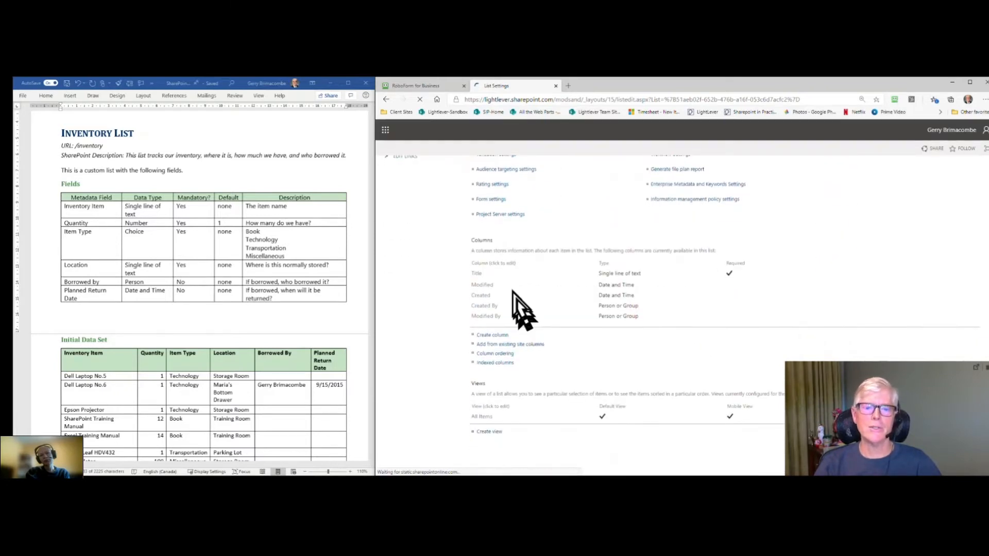
left_click(475, 277)
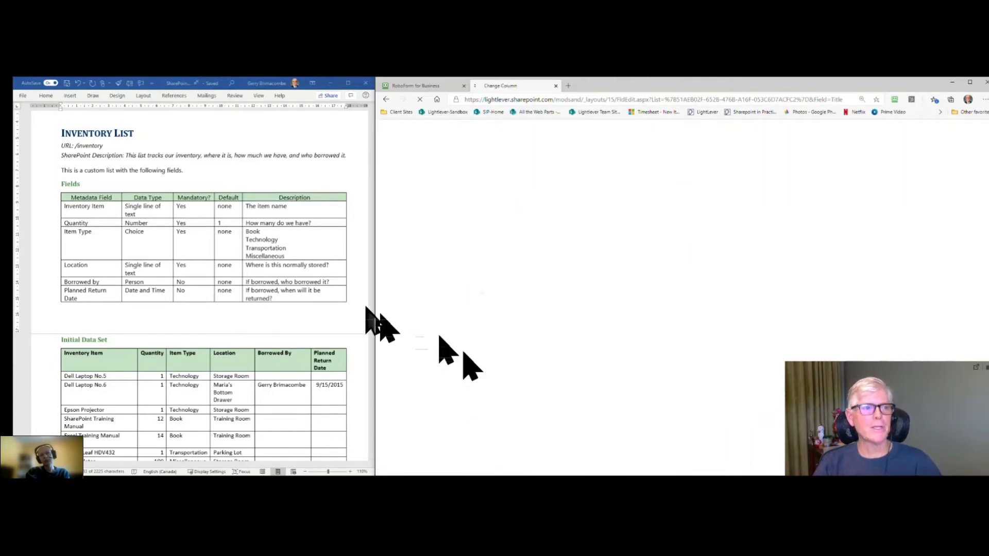
left_click(111, 212)
left_click_drag(106, 206, 66, 206)
key("ctrl+c")
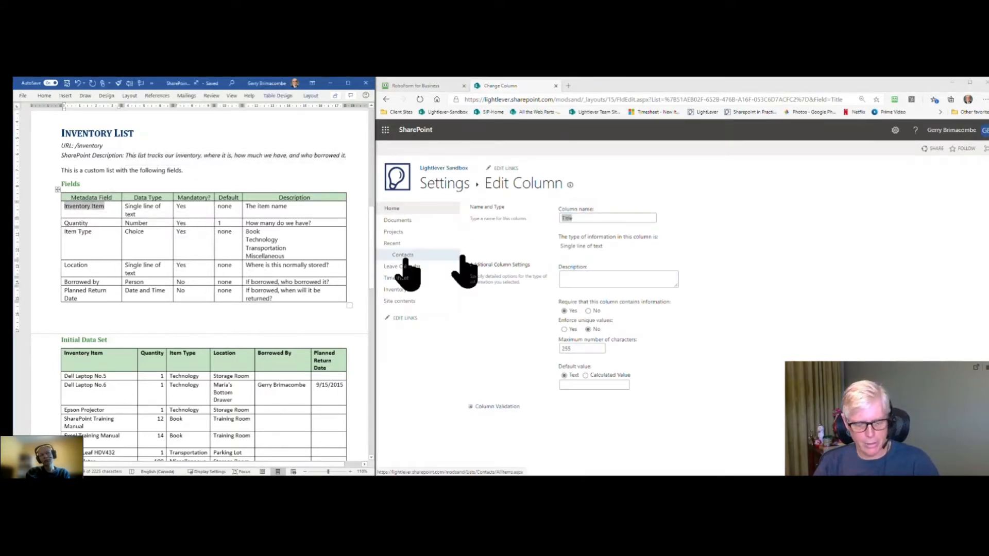
double_click(565, 218)
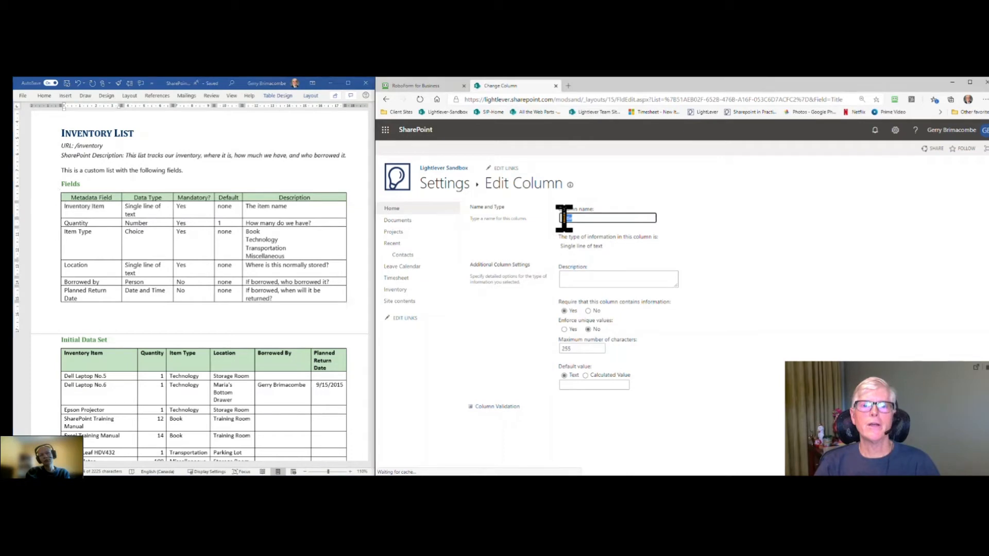
key("ctrl+v")
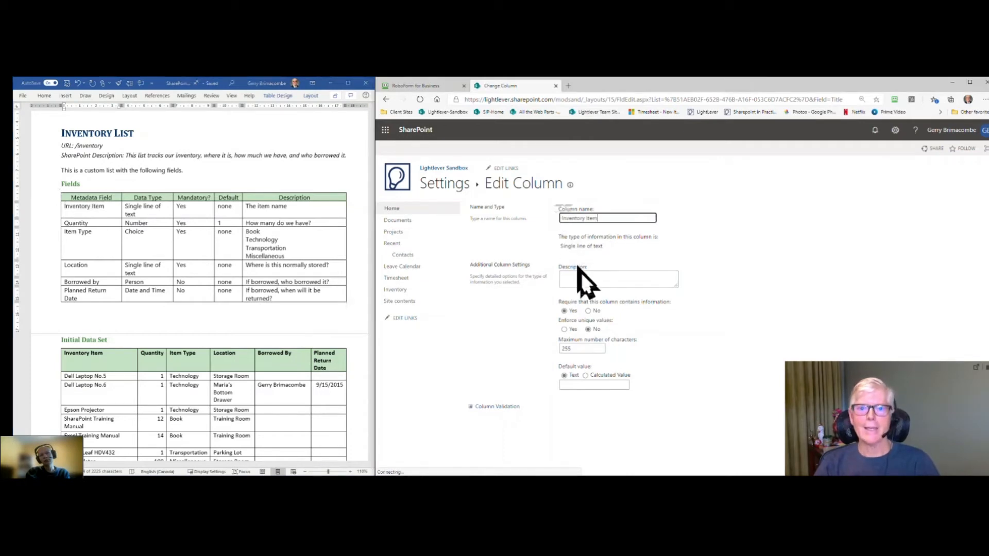
Give the Inventory Item column the description "The item name" from the document and save the column
left_click(288, 208)
left_click_drag(288, 208, 249, 207)
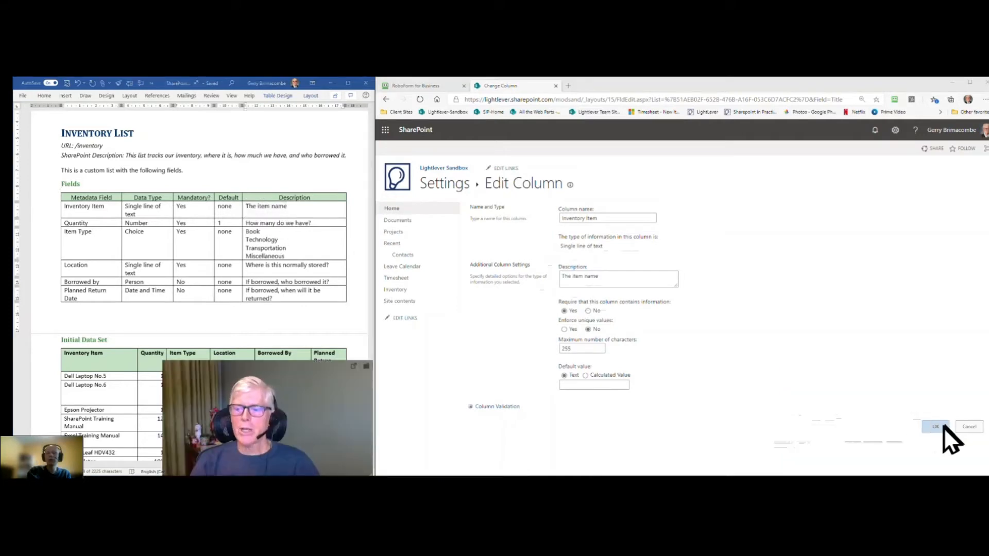
left_click(943, 426)
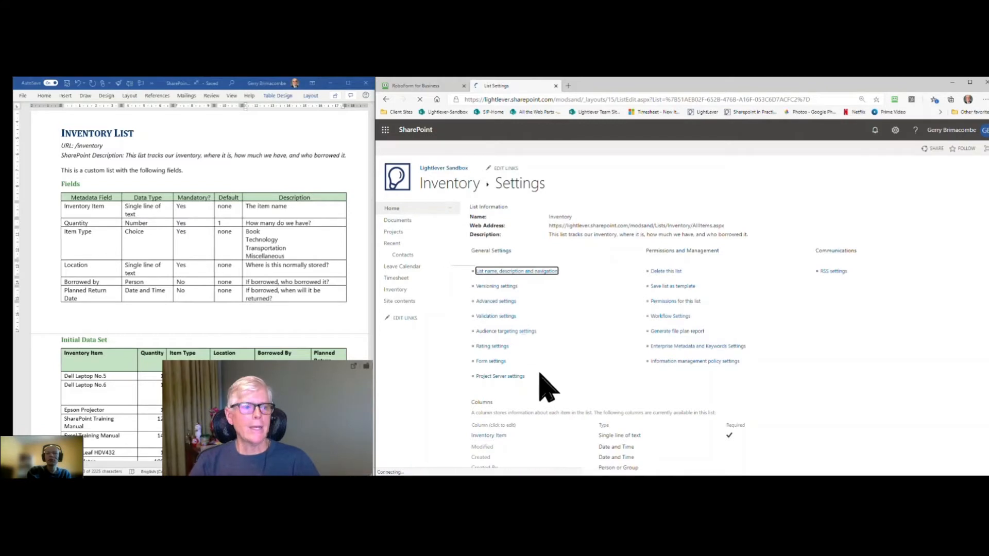
Return to the Inventory list and set up a Number column named Quantity with the description "How many do we have?"
scroll(541, 387, "down", 2)
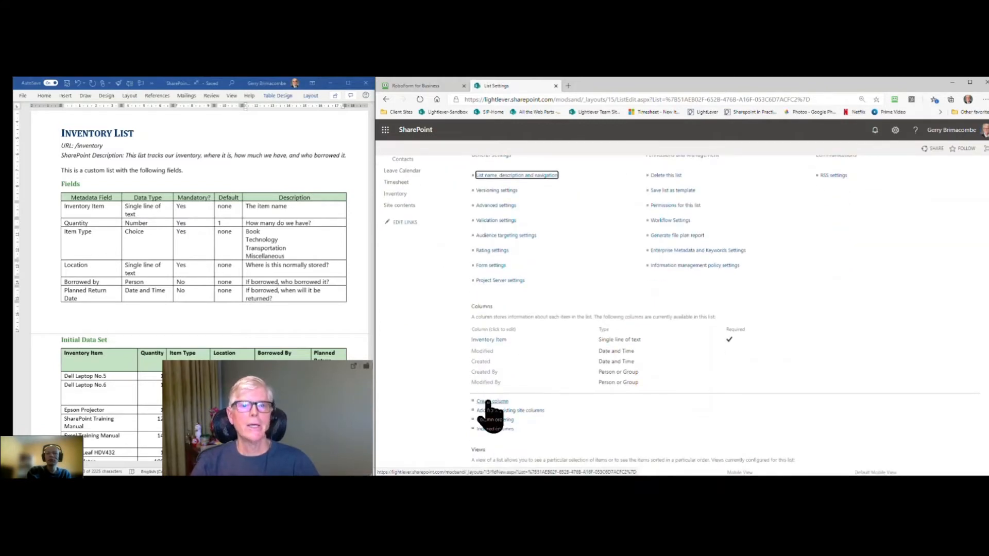
scroll(551, 319, "up", 2)
left_click(436, 188)
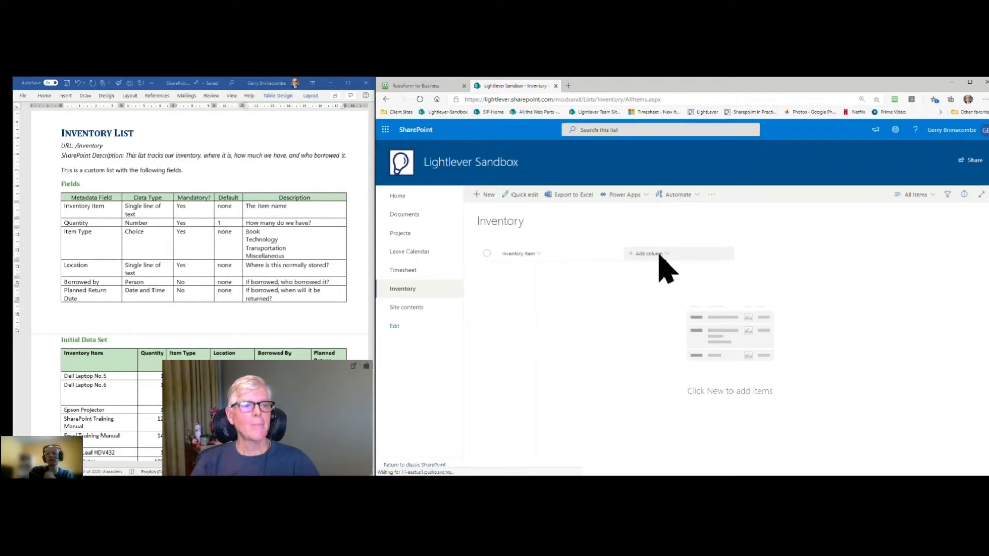
left_click(660, 255)
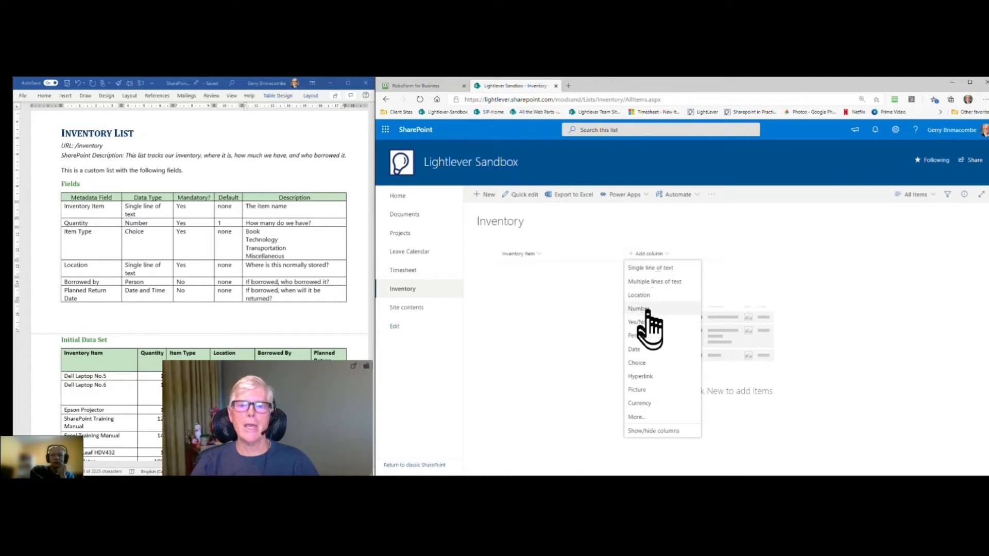
left_click(647, 313)
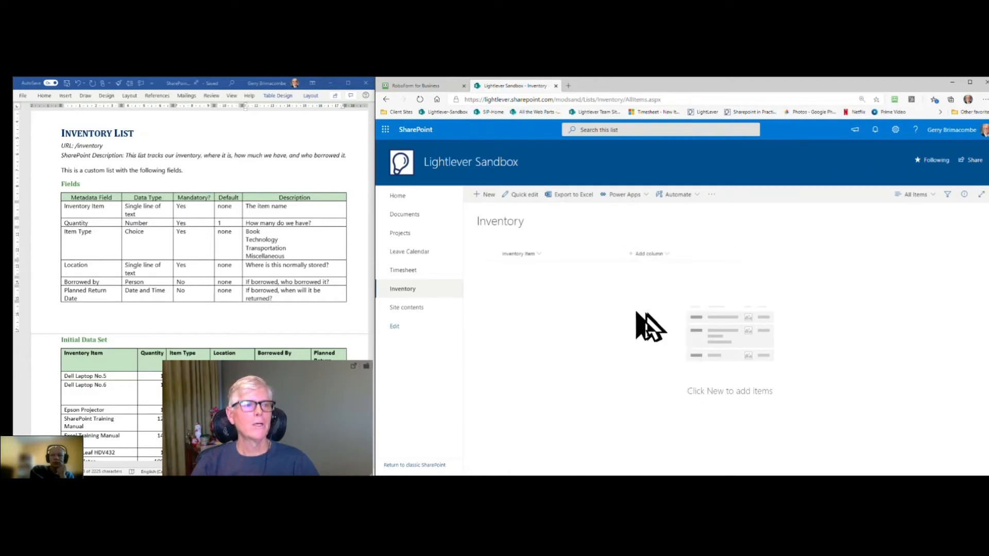
left_click(63, 223)
left_click_drag(315, 223, 258, 222)
key("ctrl+c")
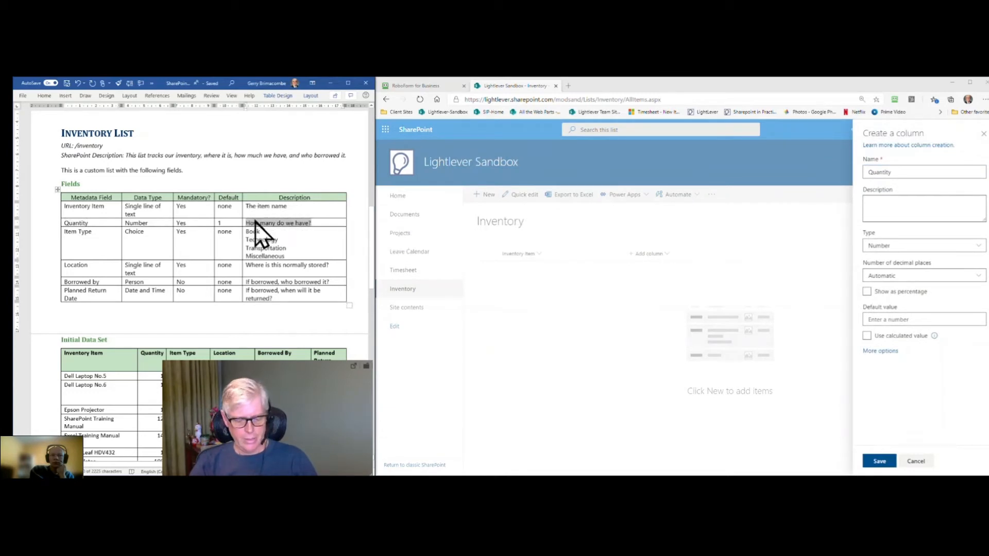
left_click(923, 205)
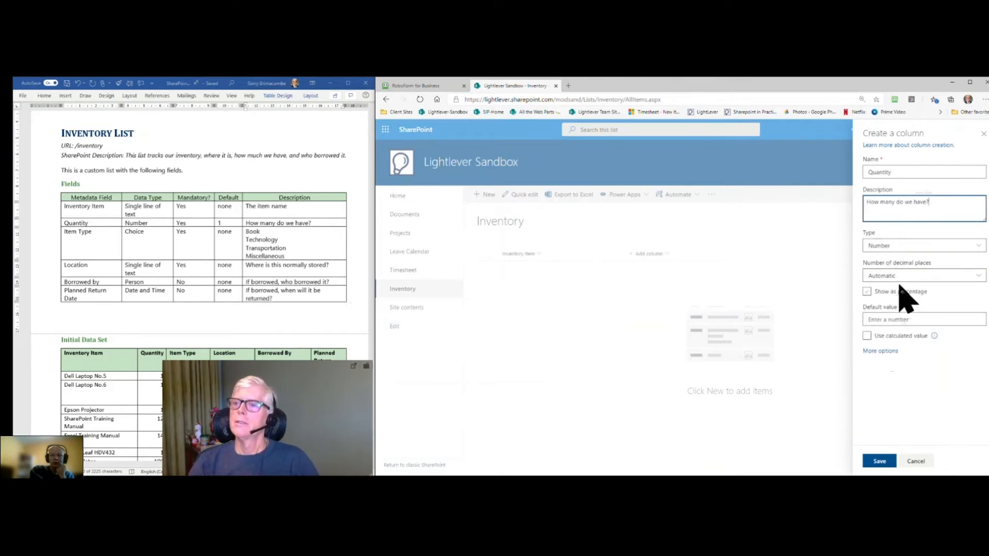
Make the Quantity column required, set its default value to 1, and save it
left_click(881, 352)
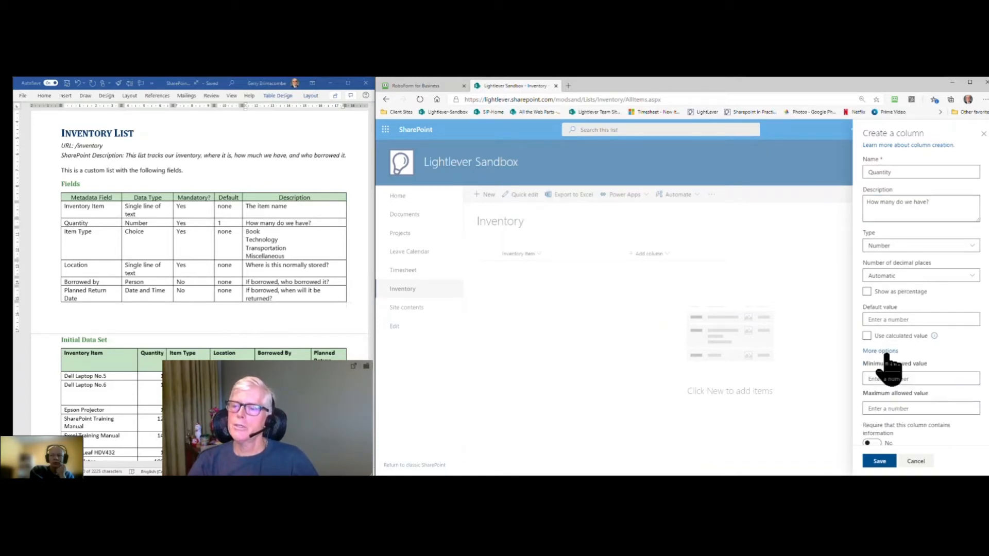
scroll(922, 388, "down", 2)
left_click(871, 369)
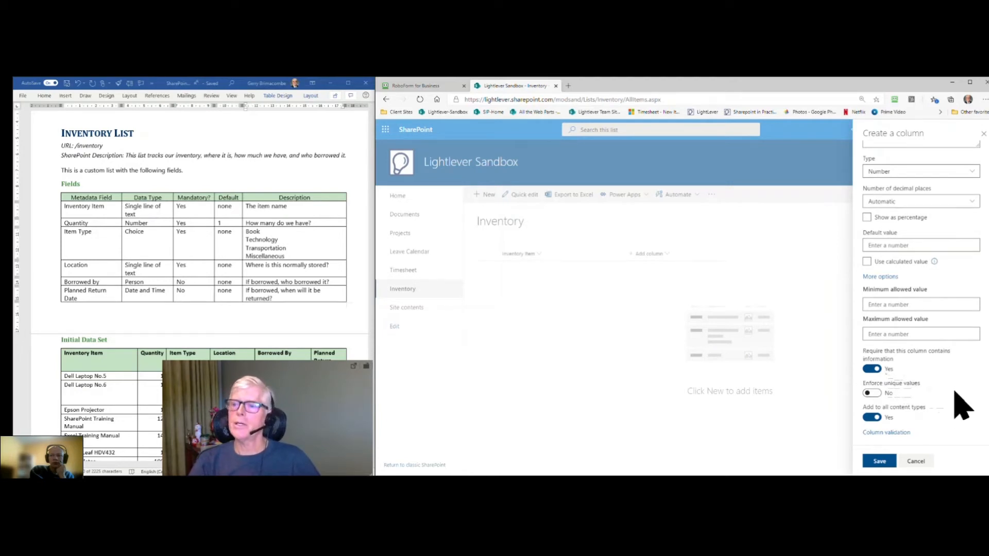
left_click(883, 245)
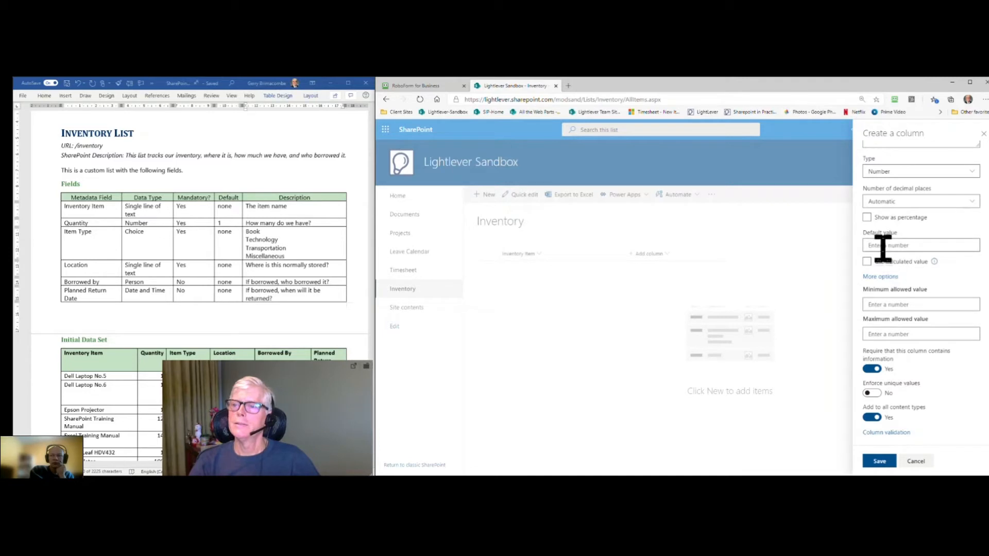
type("1")
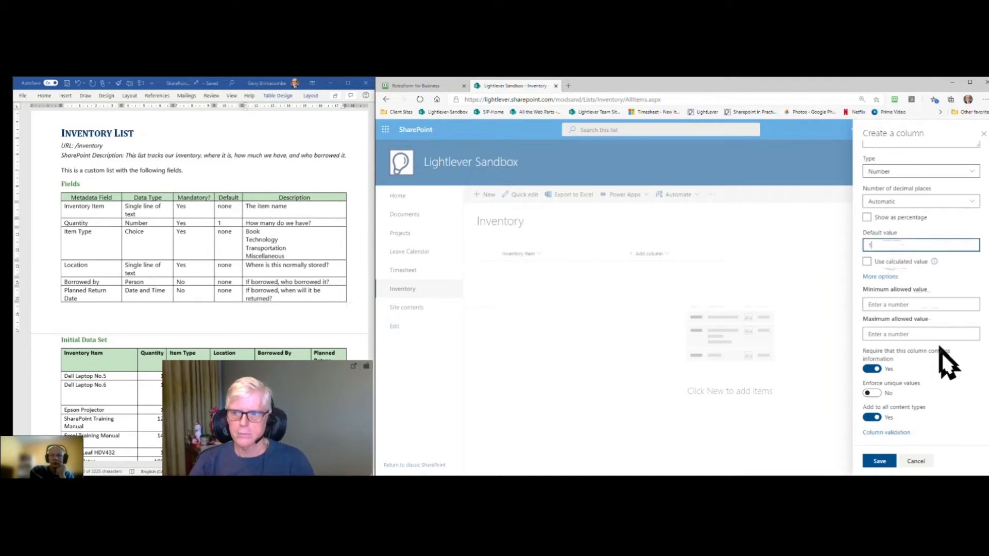
left_click(882, 462)
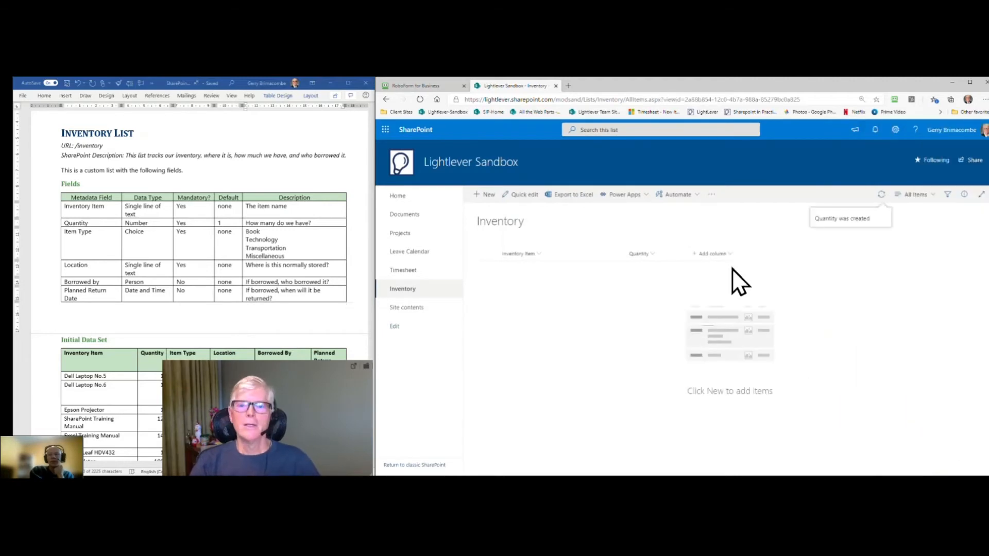
Set up a required Choice column named Item Type with the choices Book, Technology, Transportation and Miscellaneous from the document
left_click(715, 254)
left_click(711, 363)
left_click_drag(64, 232, 92, 232)
left_click(896, 172)
key("ctrl+v")
left_click_drag(284, 257, 246, 231)
key("ctrl+v")
left_click(875, 405)
scroll(876, 406, "down", 3)
left_click(880, 460)
Shorten the choice column's name to Item, save it, and change the matching field name in the document's Fields table
scroll(931, 305, "up", 5)
left_click(909, 172)
key("BackSpace")
key("BackSpace")
key("BackSpace")
key("BackSpace")
key("BackSpace")
left_click(879, 462)
double_click(84, 233)
key("Delete")
Add a single line of text column named Location with the description "Where is this normally stored?"
left_click(795, 254)
left_click(784, 268)
double_click(80, 265)
key("ctrl+c")
left_click(910, 172)
key("ctrl+v")
left_click_drag(328, 265, 246, 265)
key("ctrl+c")
left_click(948, 214)
key("ctrl+v")
left_click(879, 460)
Add a Person column named Borrowed by with the description "If borrowed, who borrowed it?"
left_click_drag(63, 282, 99, 282)
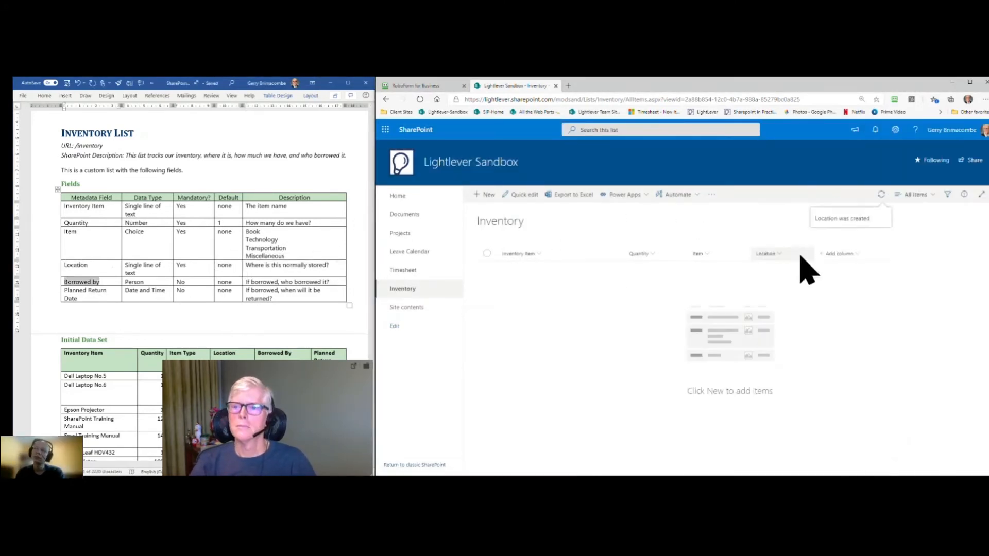
left_click(838, 254)
left_click(836, 329)
left_click(909, 172)
key("ctrl+v")
mouse_move(329, 283)
left_mouse_down()
mouse_move(246, 282)
mouse_move(248, 290)
left_mouse_up()
key("ctrl+c")
left_click(949, 214)
key("ctrl+v")
left_click(879, 461)
Add a date column named Planned Return Date with the description "If borrowed, when will it be returned?" and today's date as default
left_click(903, 254)
left_click(888, 350)
left_click(909, 172)
key("ctrl+v")
key("ctrl+c")
left_click(916, 212)
key("ctrl+v")
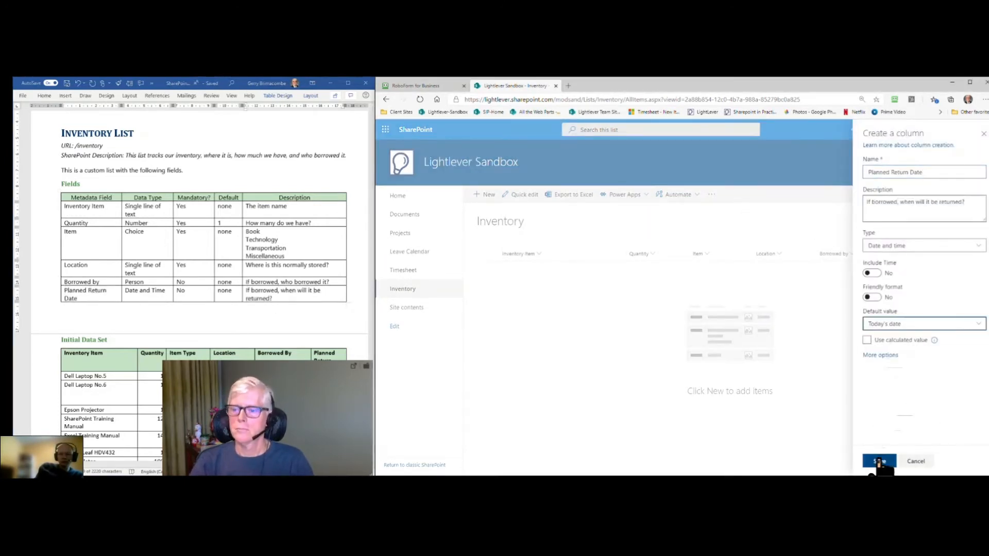
left_click(884, 460)
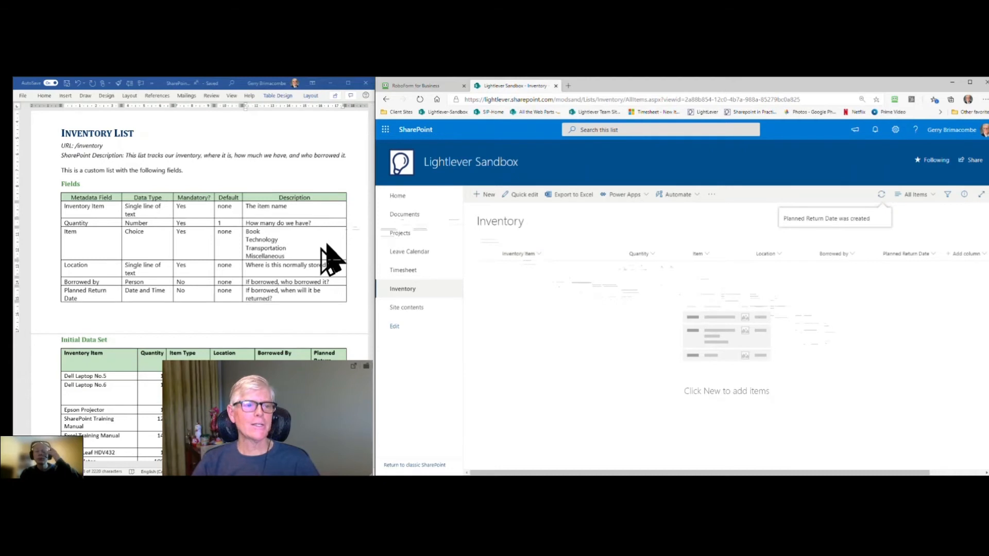
Copy all data rows of the document's Initial Data Set table into the Inventory list using quick edit, then exit quick edit
scroll(323, 255, "down", 7)
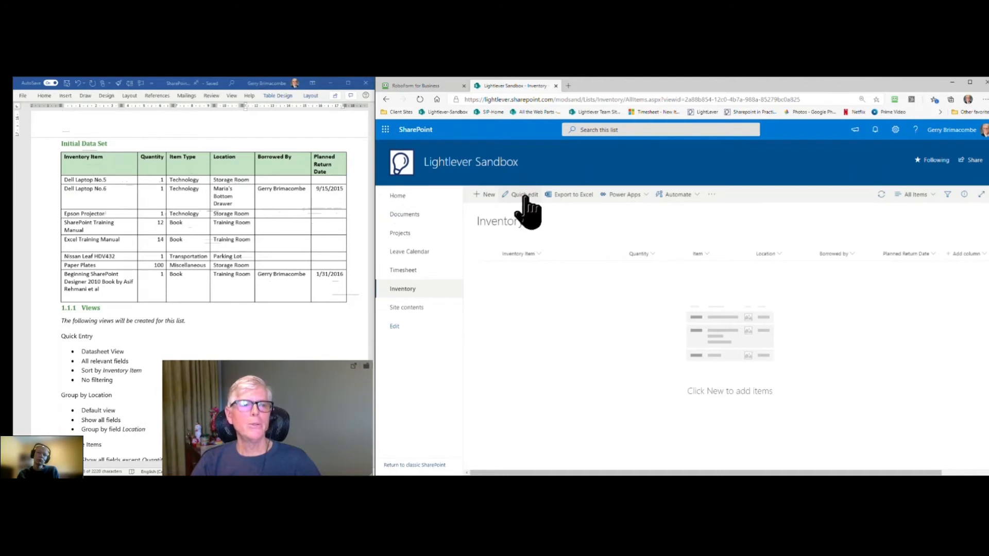
left_click(90, 184)
left_click_drag(88, 178, 336, 283)
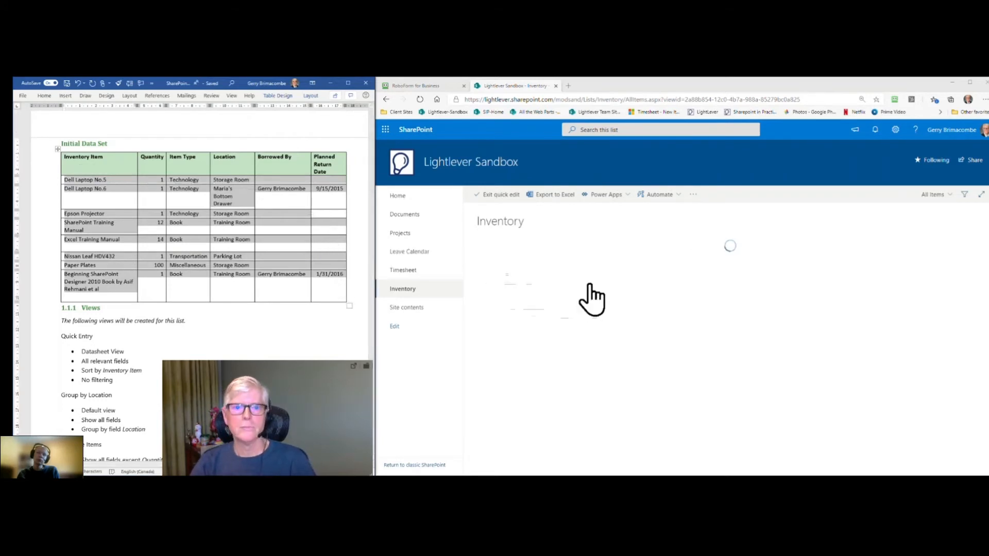
key("ctrl+v")
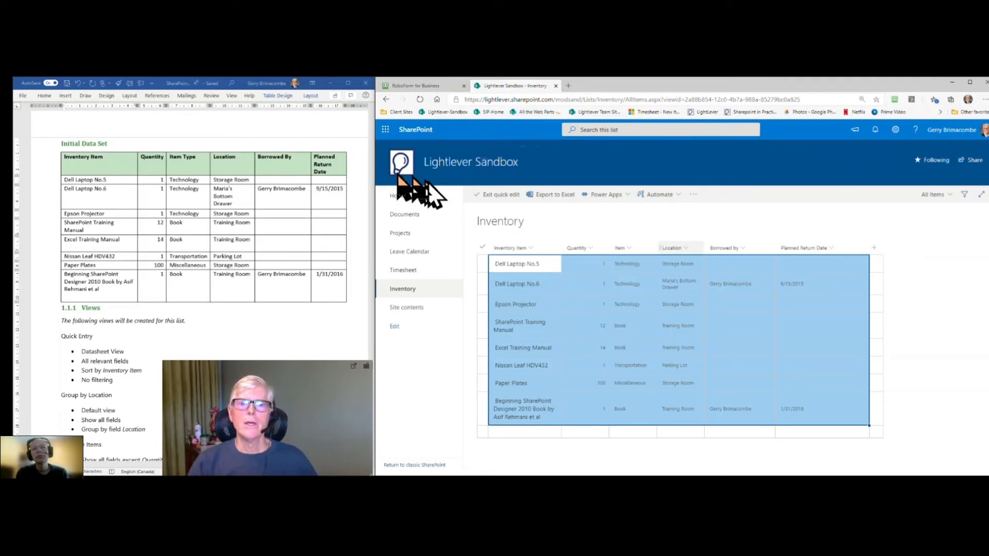
left_click(505, 195)
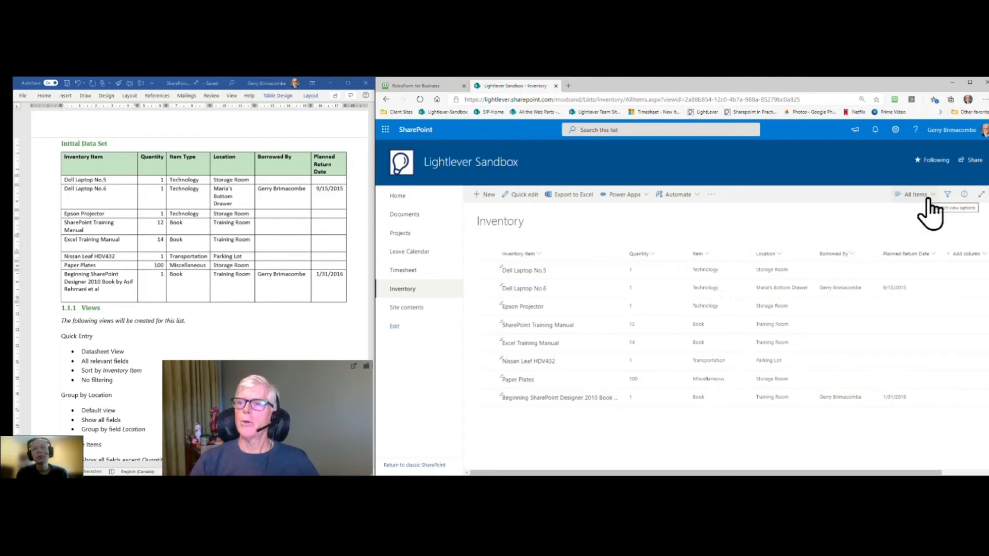
Start a new standard view for the Inventory list, named Group by Type, with the Item column hidden
left_click(894, 131)
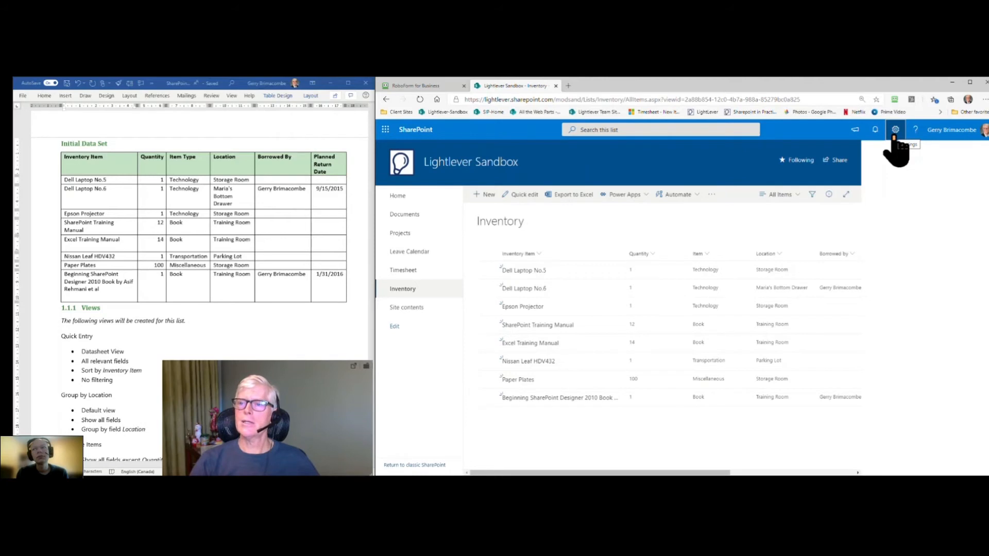
left_click(886, 219)
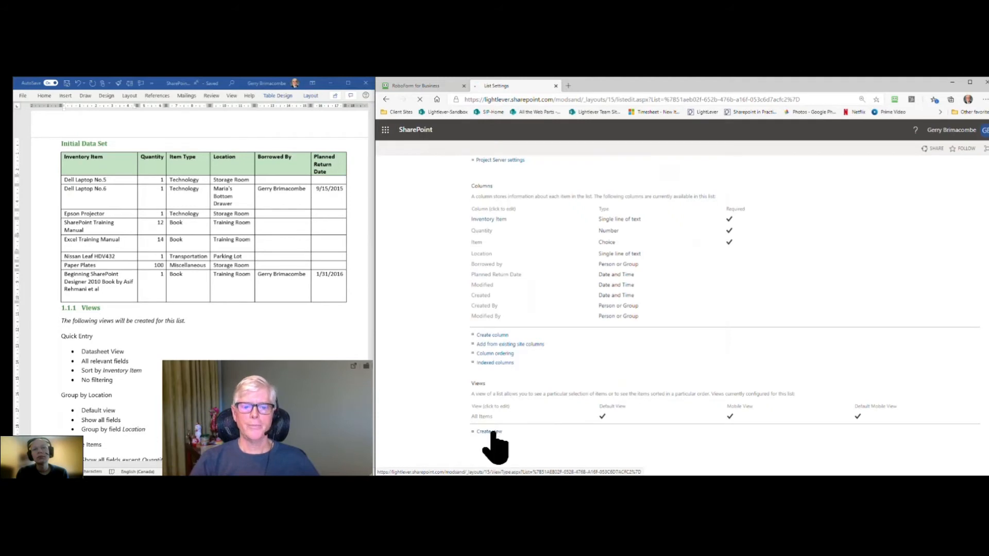
left_click(483, 434)
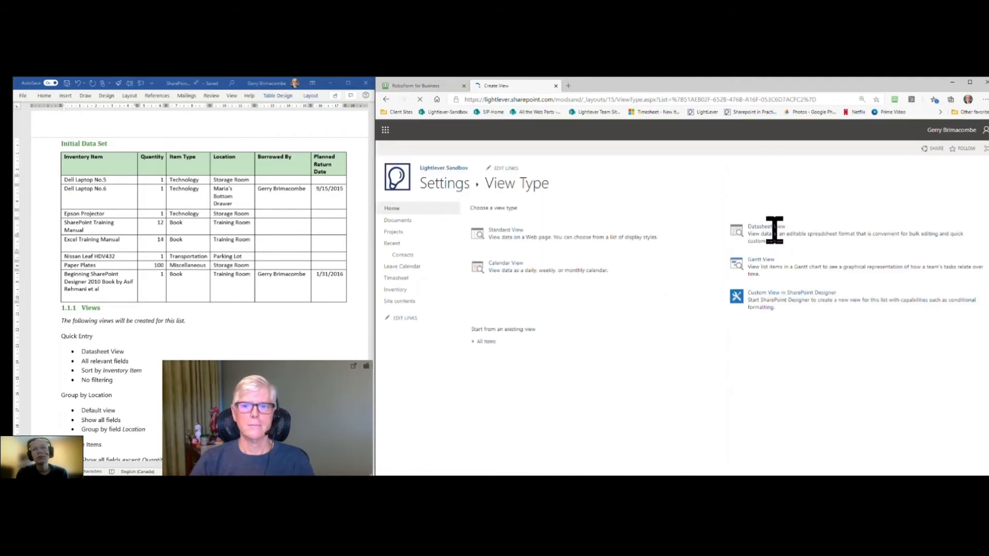
left_click(506, 231)
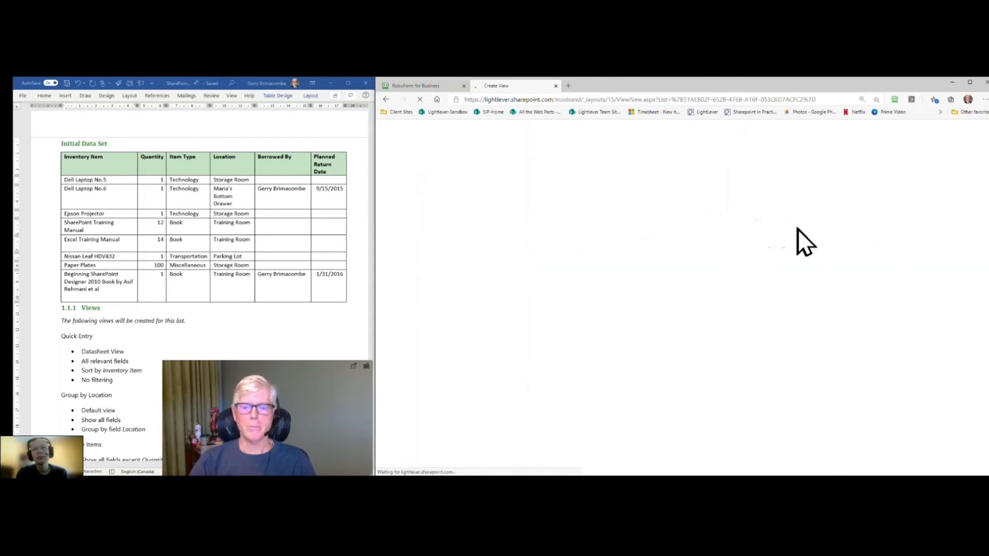
type("Group by Type")
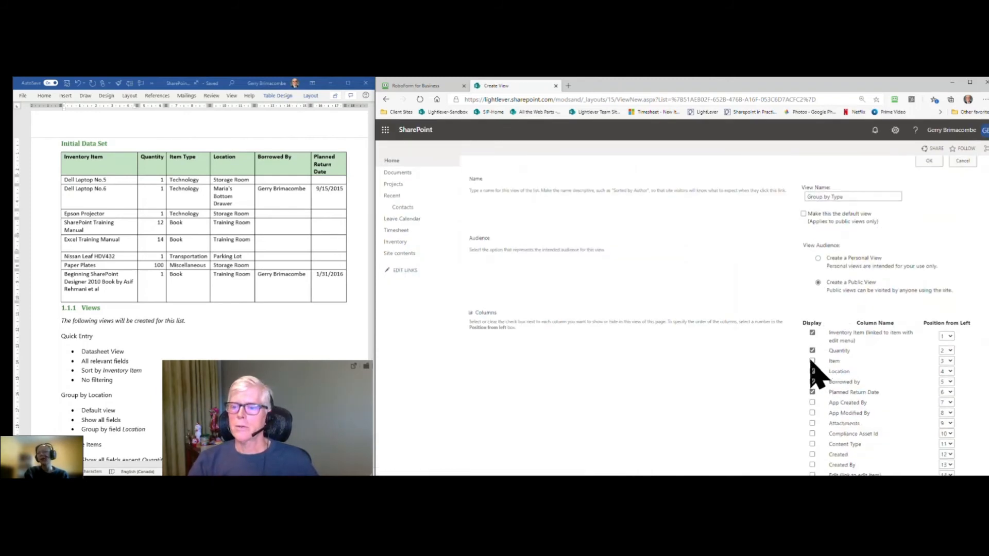
Group the view by the Item column, save it and expand the groups to check their items
scroll(793, 369, "down", 9)
scroll(762, 368, "down", 5)
left_click(469, 247)
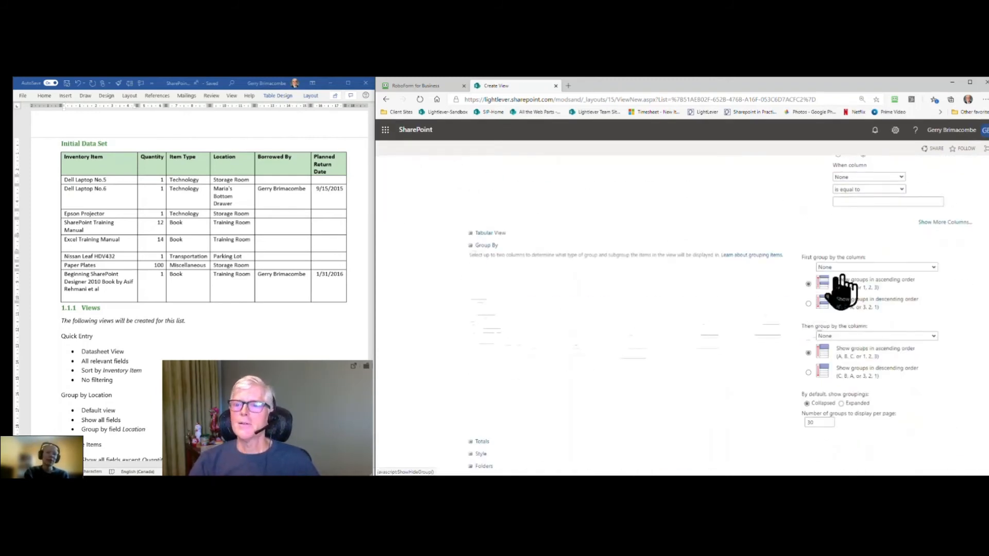
left_click(842, 268)
left_click(841, 381)
scroll(824, 423, "down", 5)
left_click(927, 429)
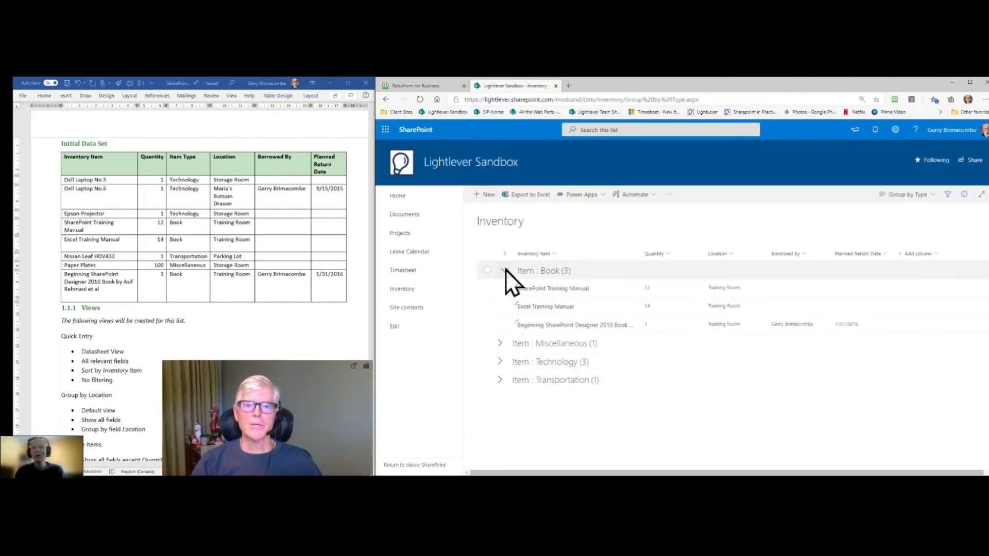
left_click(498, 343)
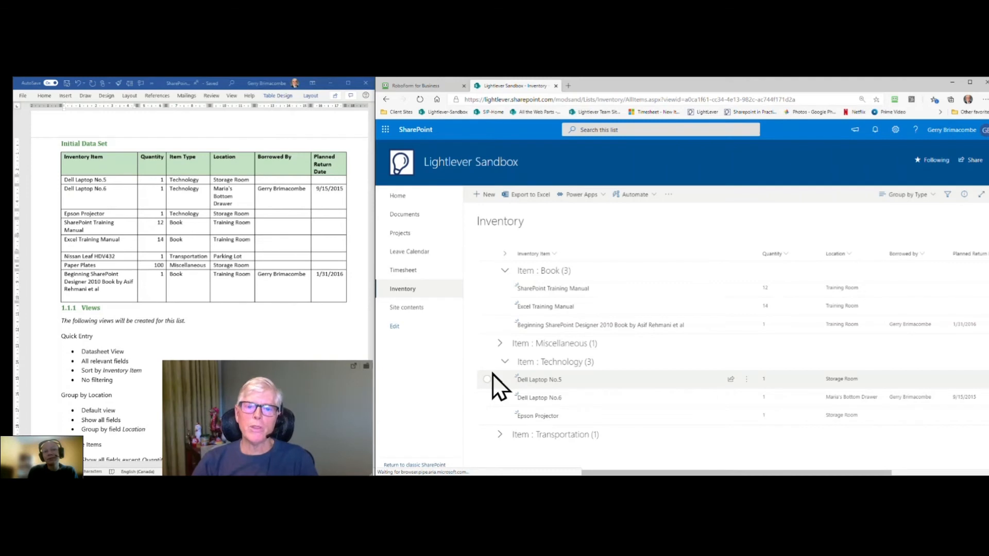
Edit the site's home page and add a List web part showing the Inventory list between the news and the Lightlever link
left_click(398, 196)
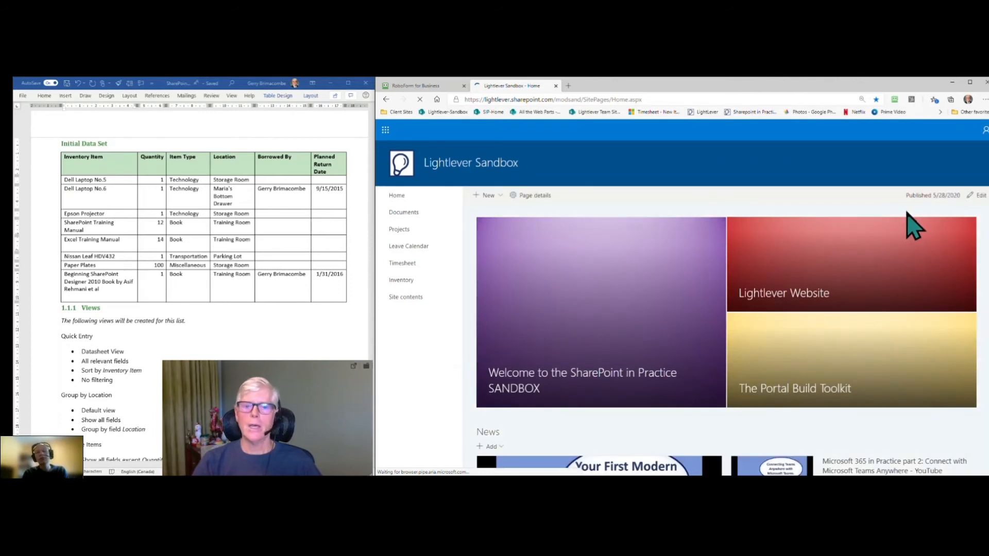
left_click(974, 196)
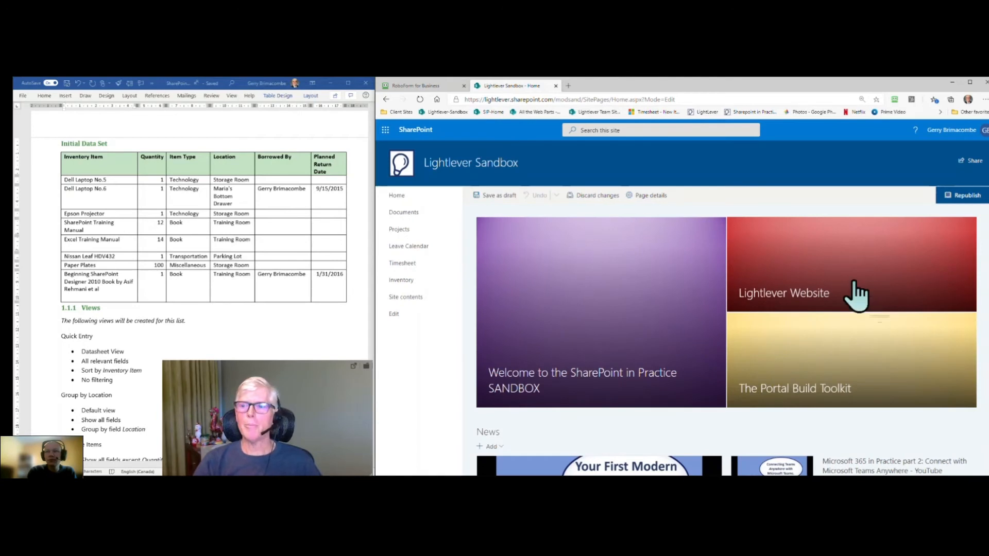
scroll(854, 281, "down", 2)
scroll(854, 279, "down", 5)
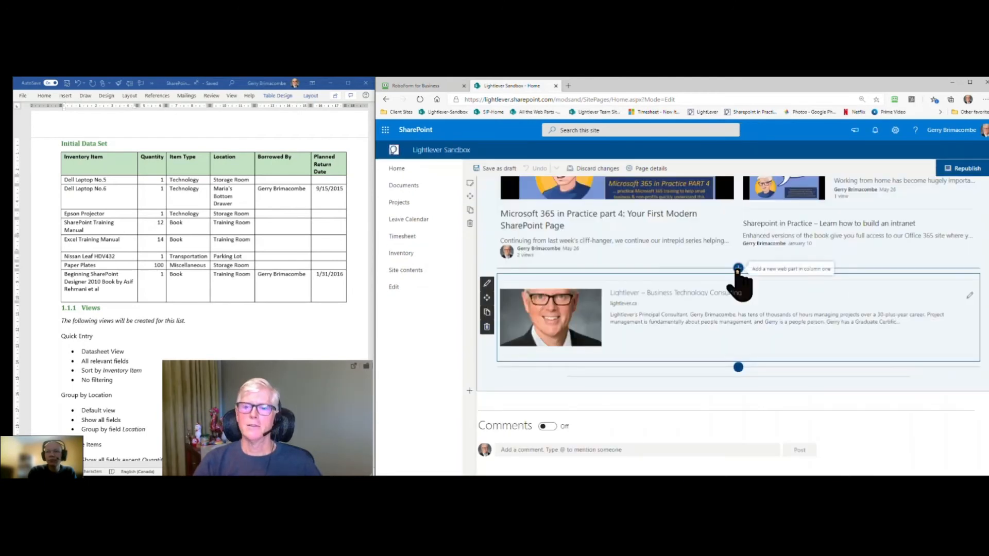
left_click(737, 268)
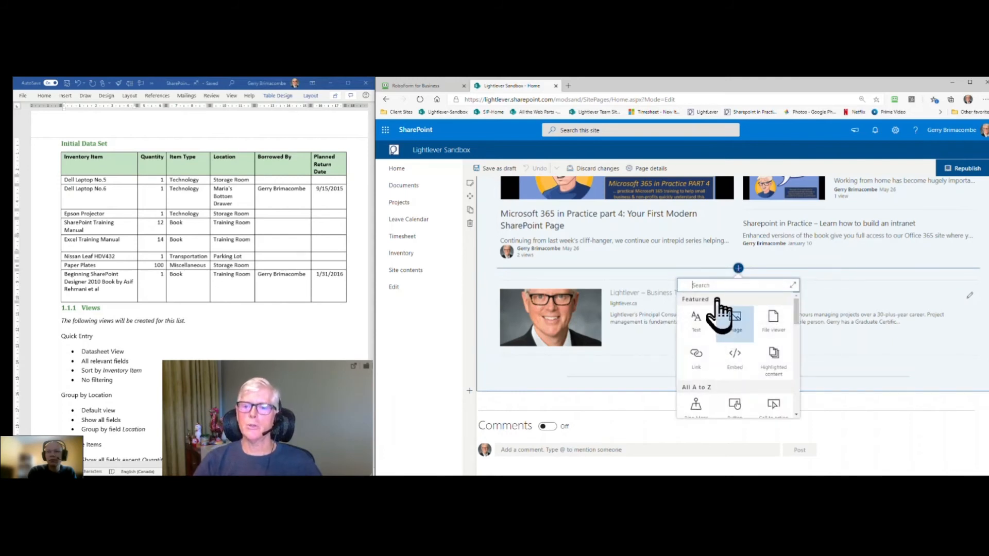
type("list")
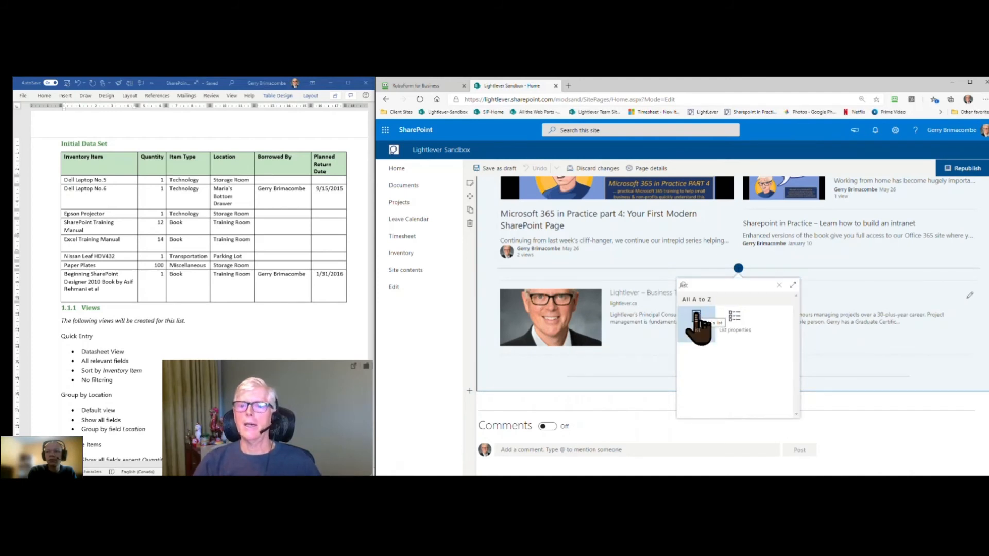
left_click(697, 316)
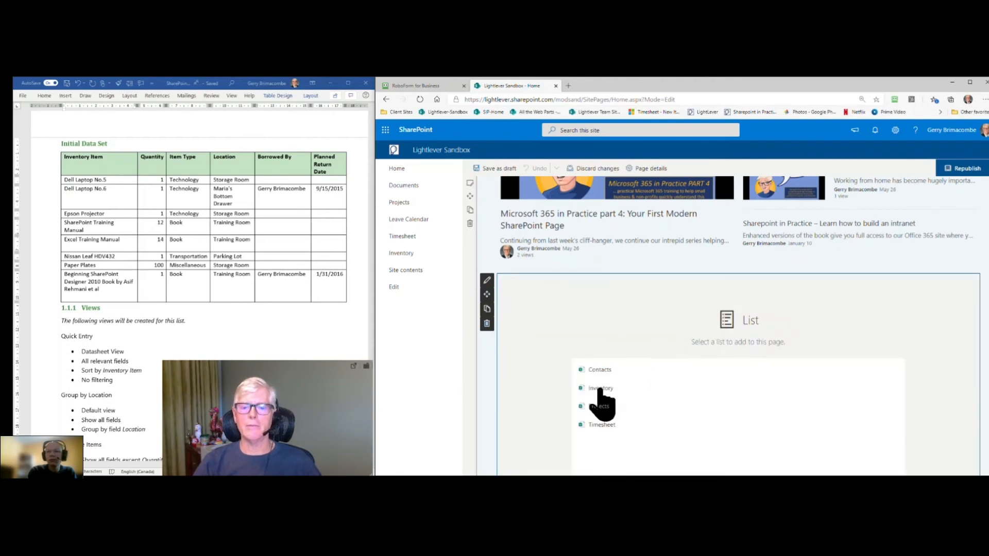
left_click(599, 389)
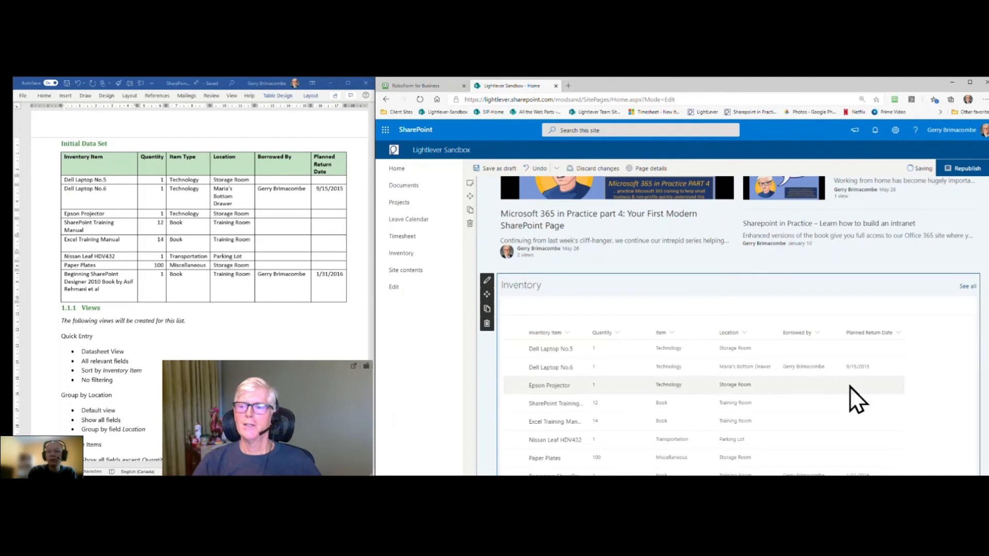
Set the Inventory web part's view to Group by Type and republish the home page
left_click(487, 283)
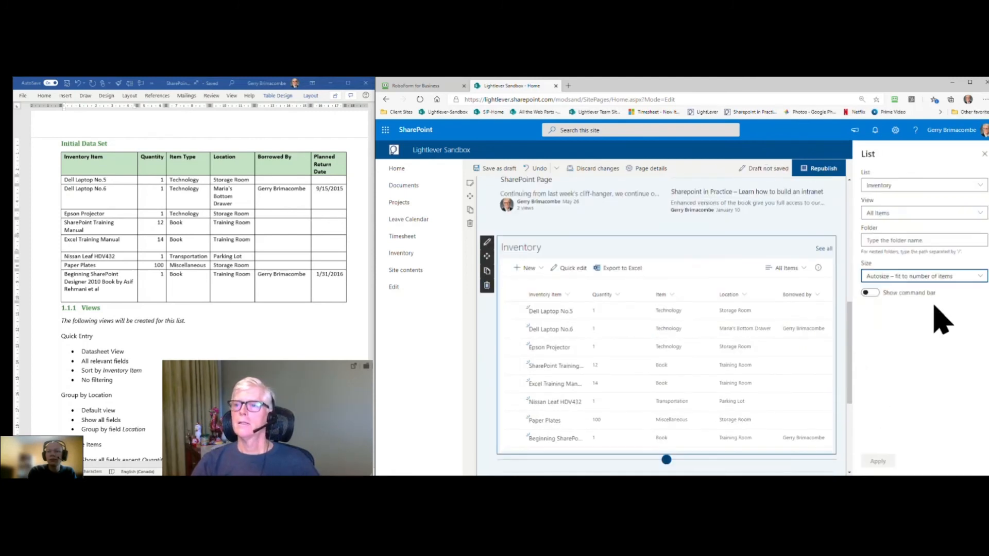
left_click(978, 215)
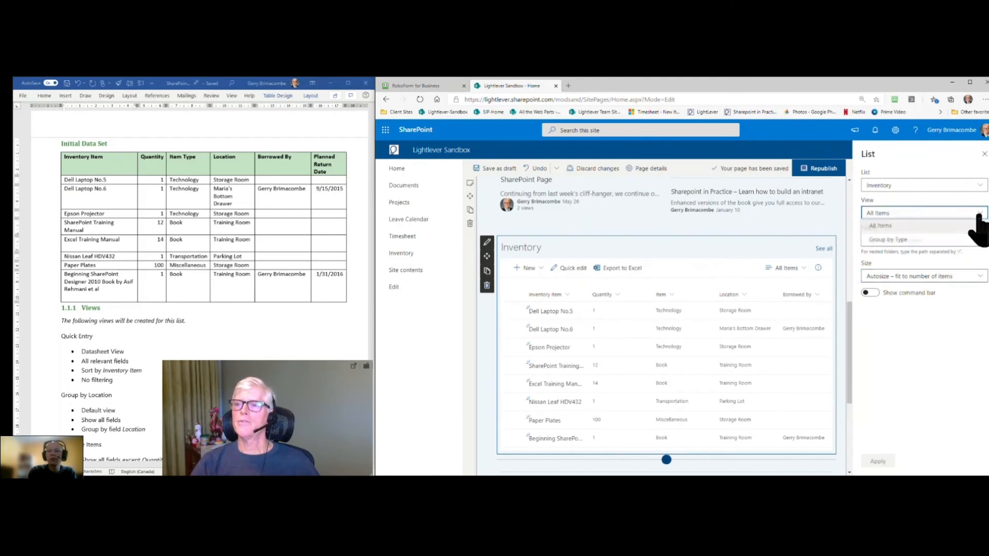
left_click(887, 241)
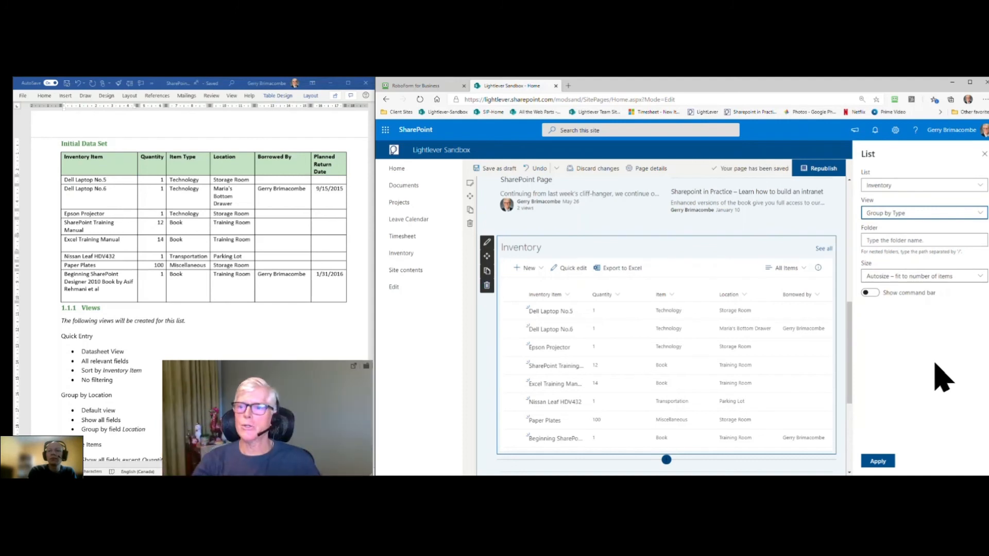
left_click(878, 462)
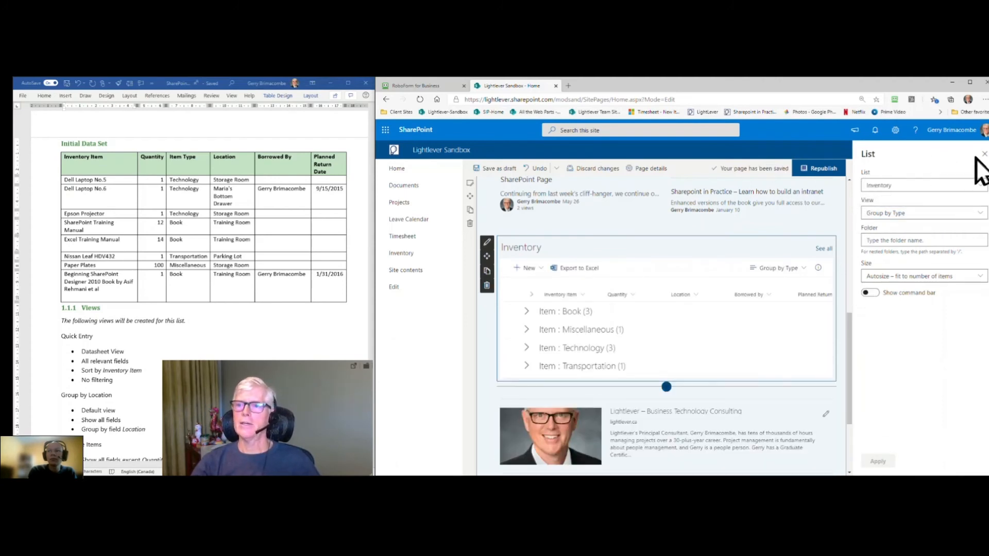
left_click(823, 168)
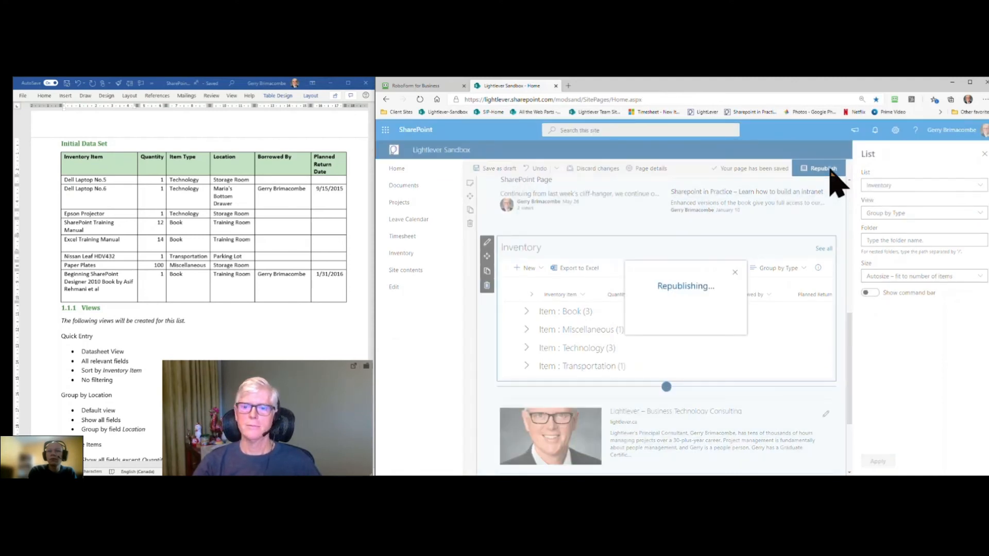